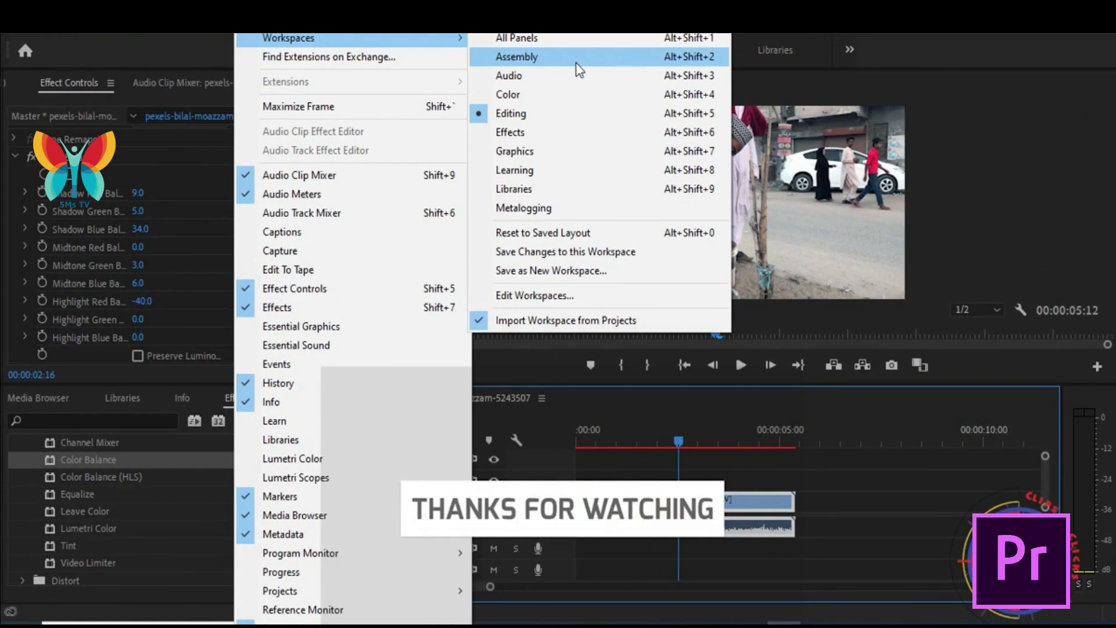
- Switch to the Color workspace
left_click(573, 103)
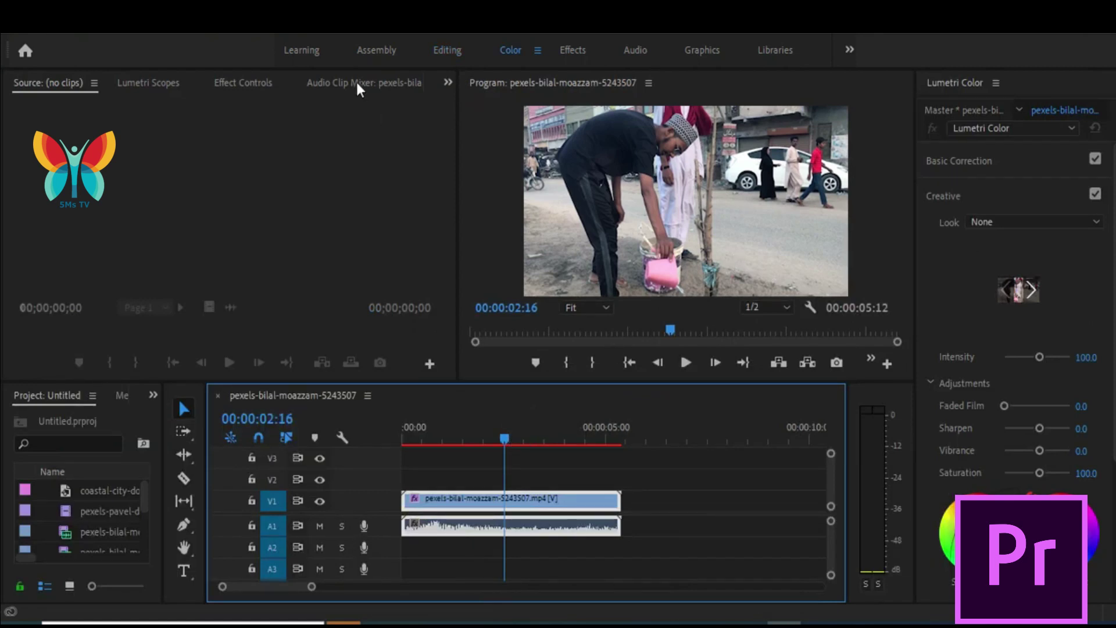
left_click(290, 23)
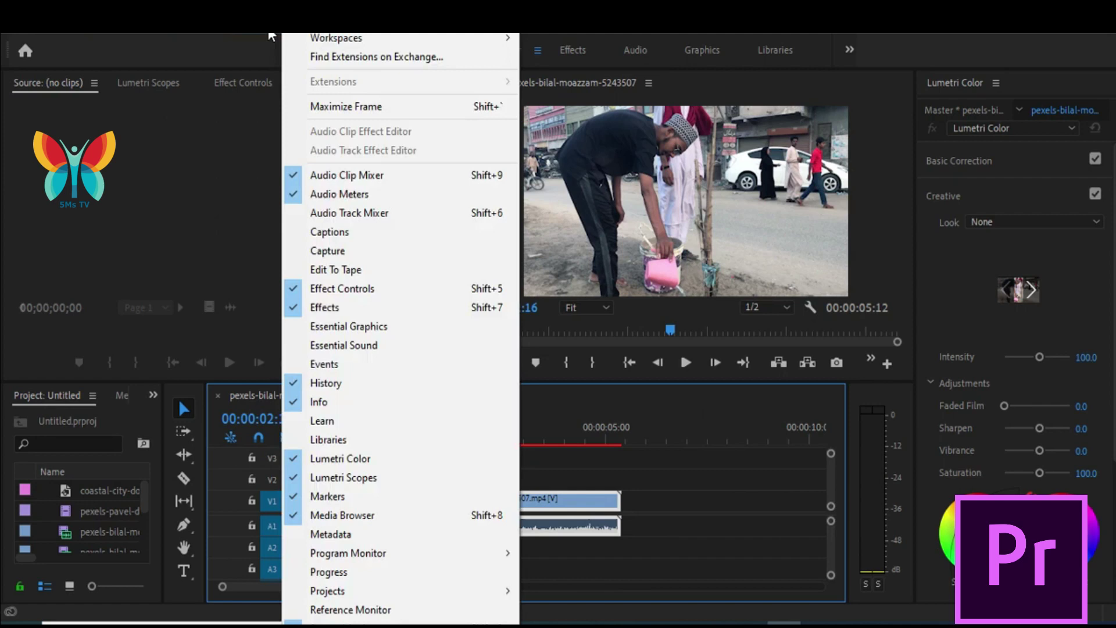
mouse_move(421, 39)
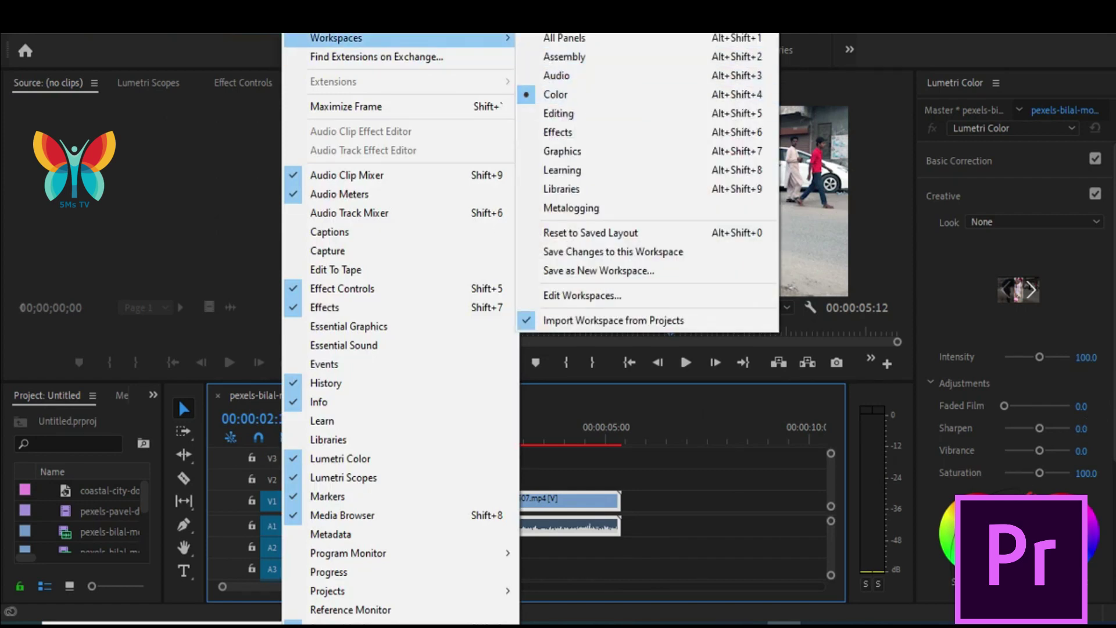
left_click(979, 439)
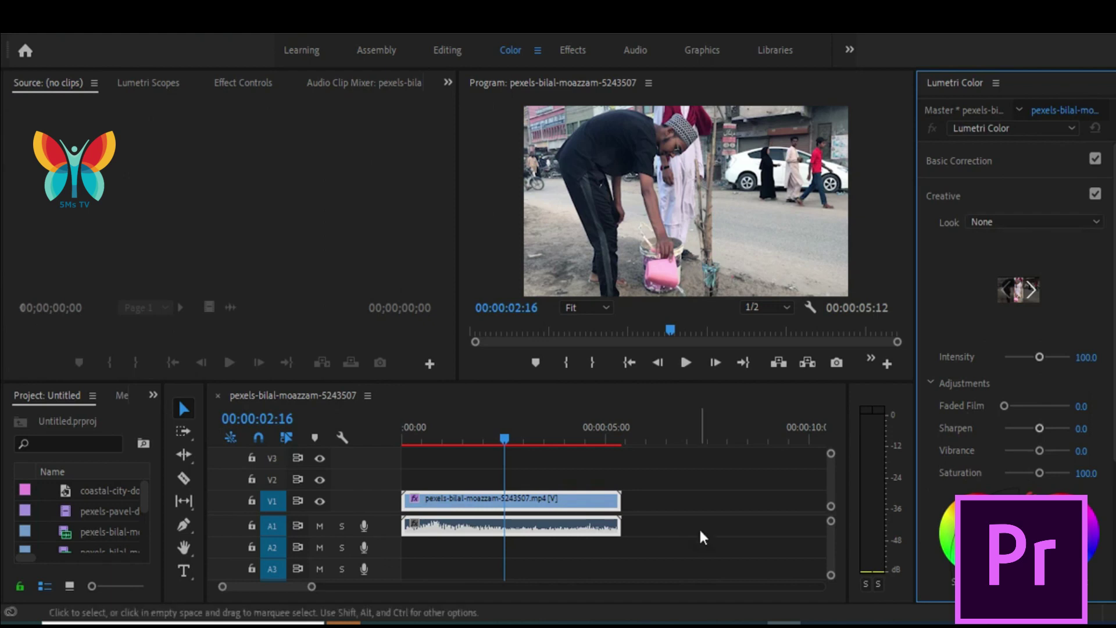
- Delete the graded clip from the timeline and place a fresh copy of clip 5243507 at the start of track V1
left_click(573, 497)
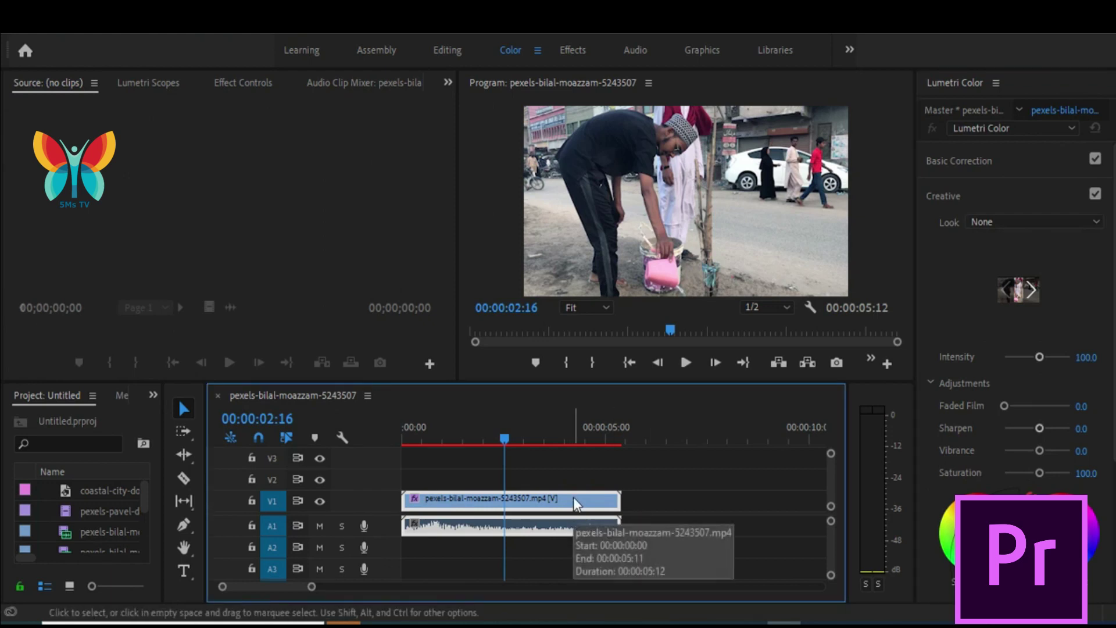
key("Delete")
left_click(92, 512)
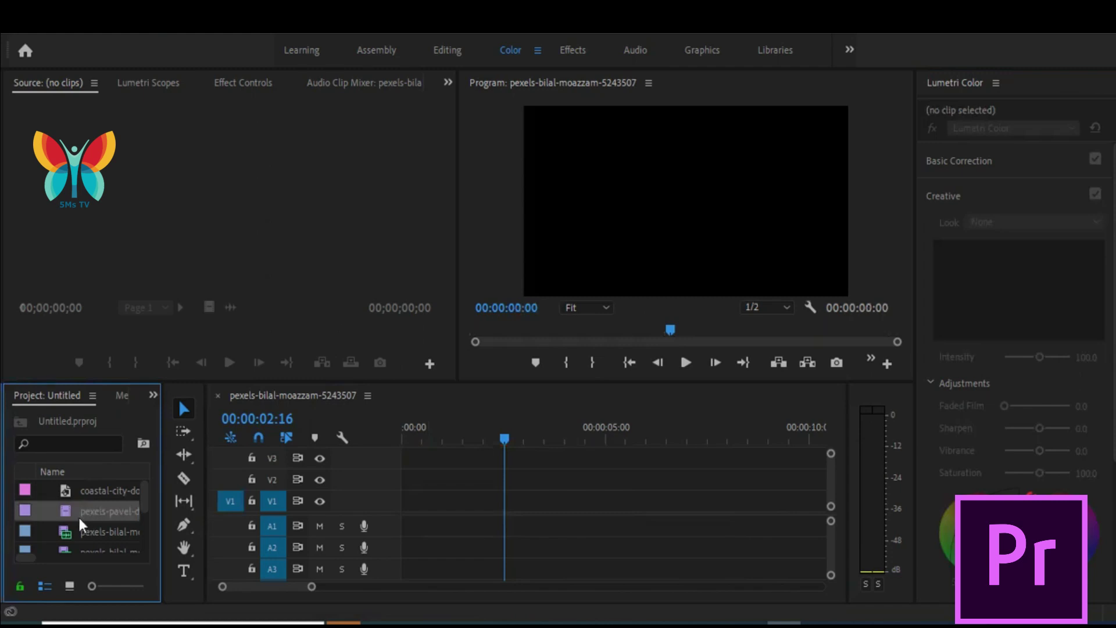
left_click_drag(162, 484, 232, 521)
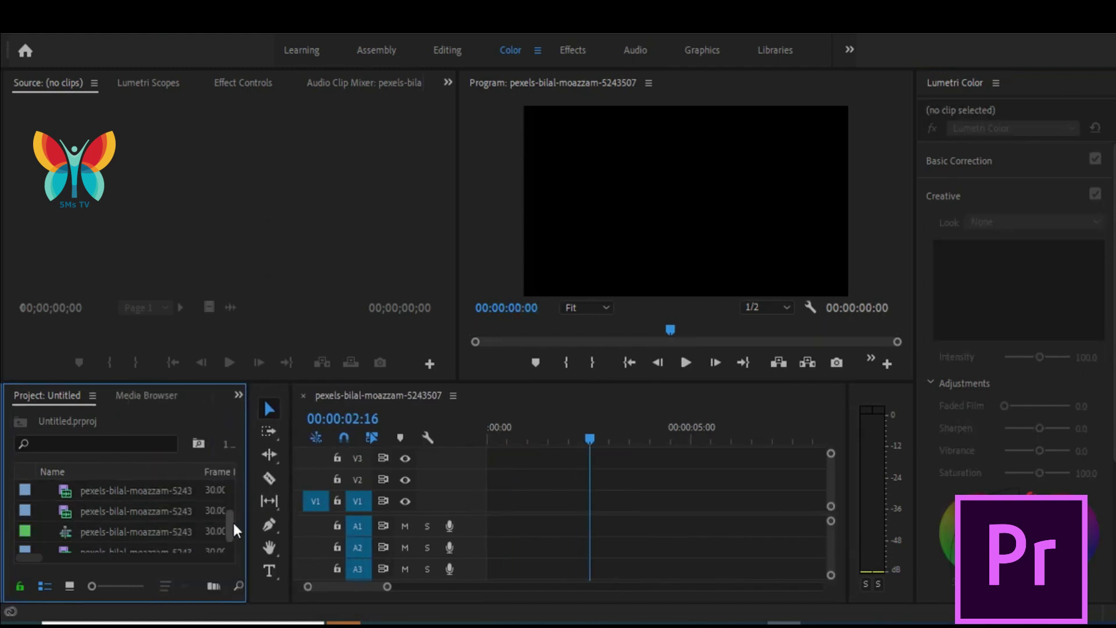
left_click(123, 514)
mouse_move(69, 517)
left_mouse_down()
mouse_move(543, 535)
mouse_move(491, 519)
left_mouse_up()
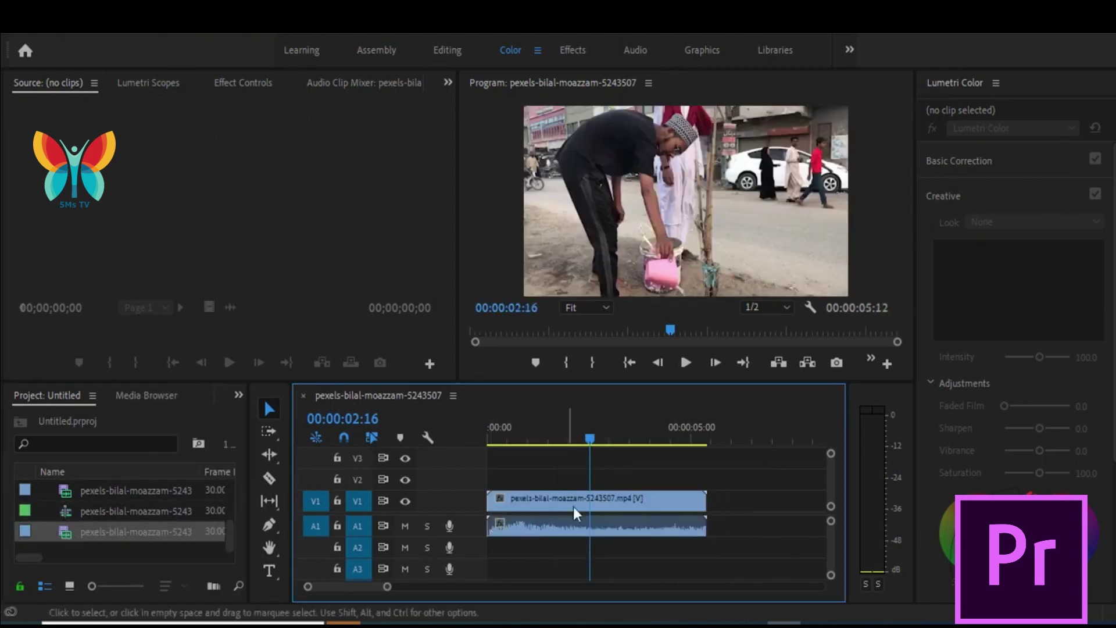
- Preview clip 5243504, delete the existing timeline clip, and place clip 5243504 at the start of track V1
double_click(133, 496)
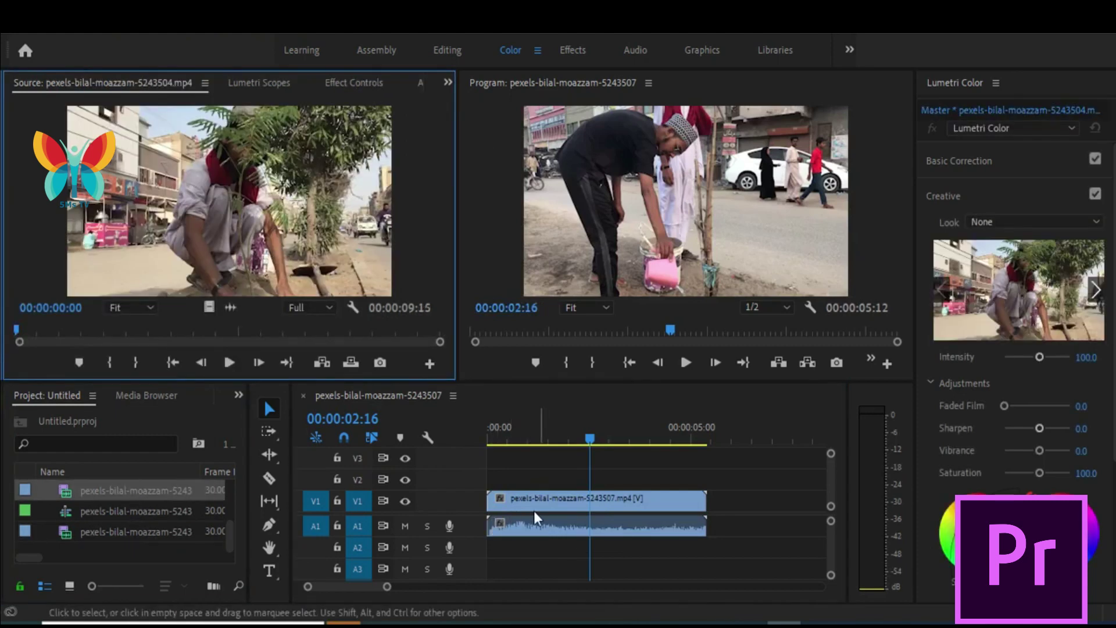
left_click(534, 517)
key("Delete")
left_click_drag(67, 493, 488, 497)
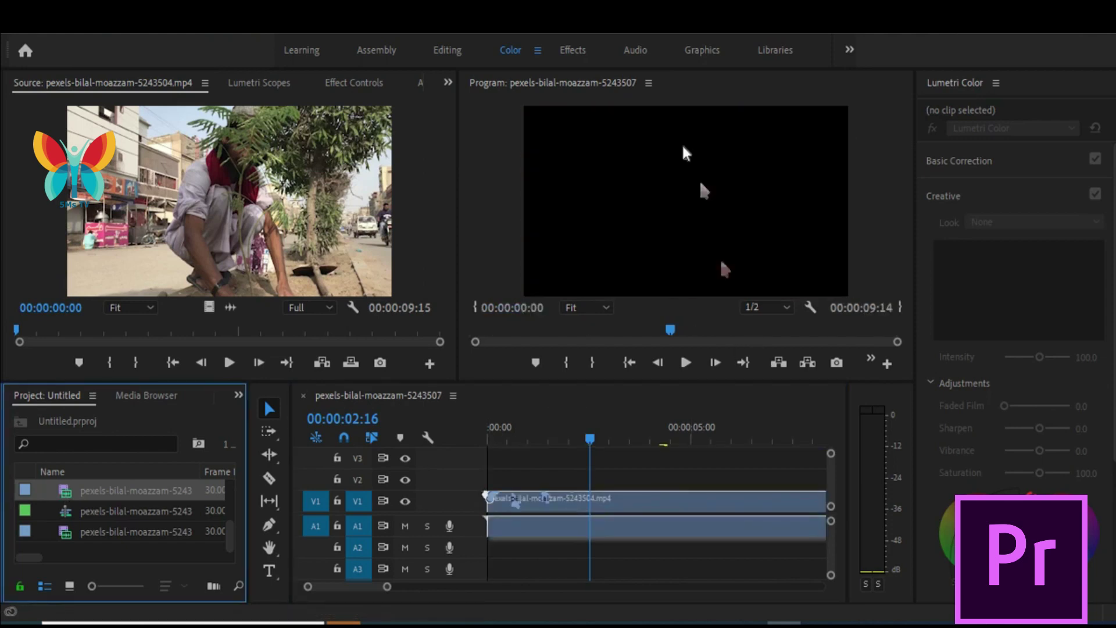
left_click(715, 507)
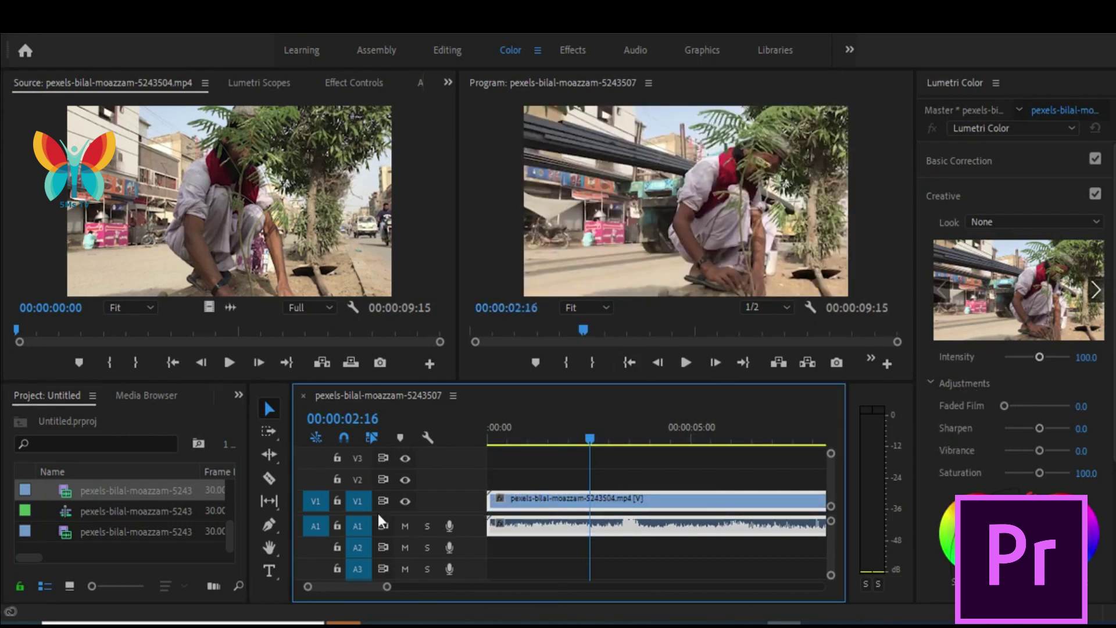
- Apply the Color Balance video effect to the clip on track V1
left_click(239, 395)
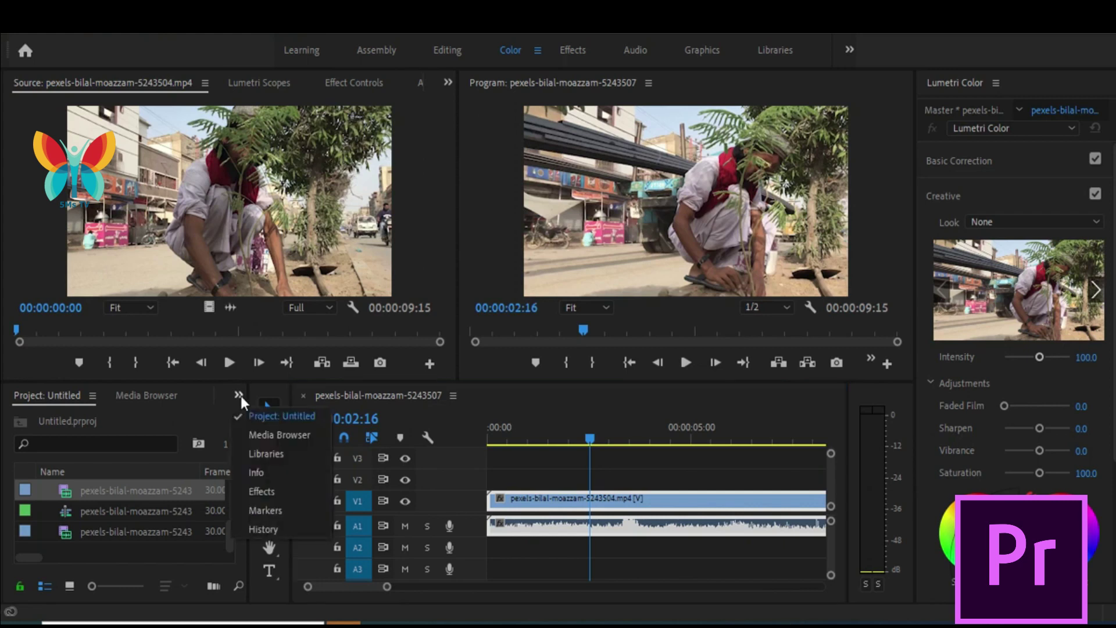
left_click(282, 491)
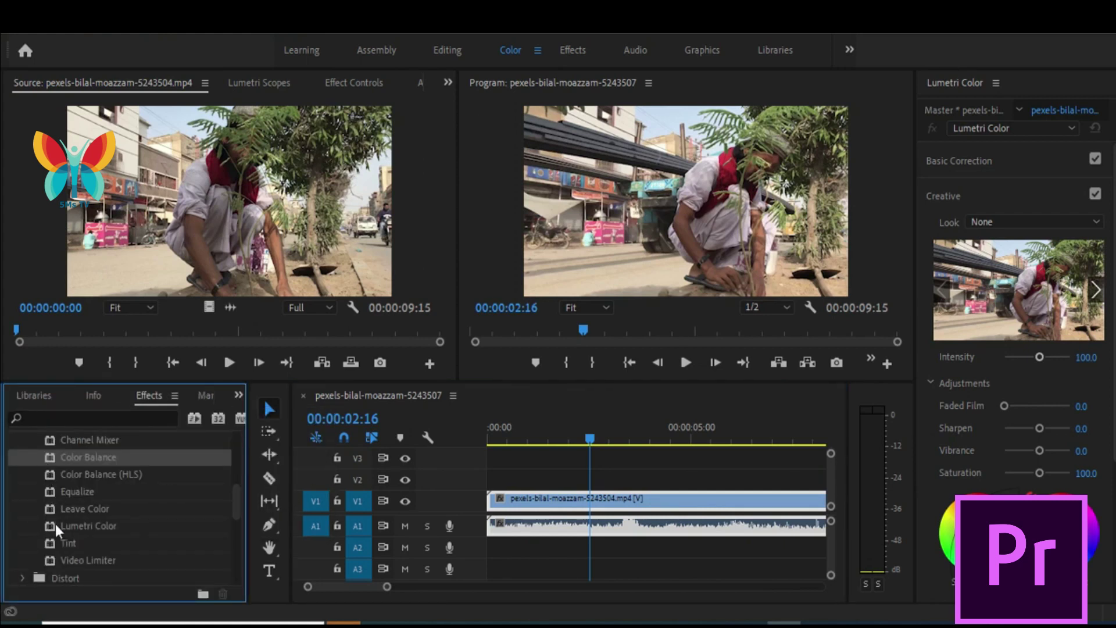
left_click_drag(48, 459, 618, 509)
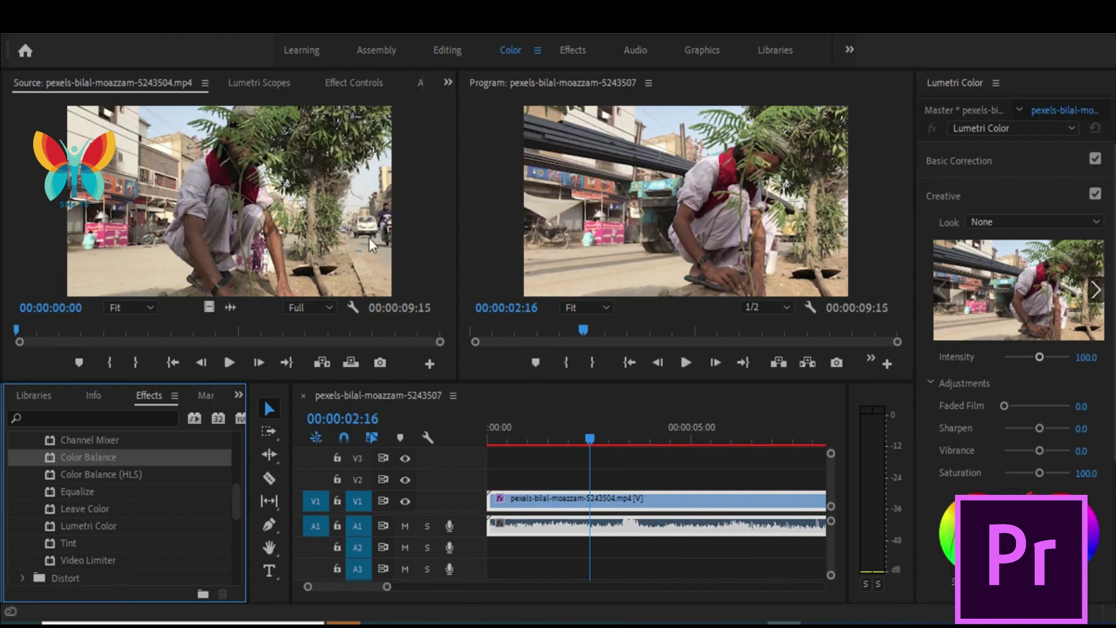
- Switch to the Editing workspace
left_click(294, 26)
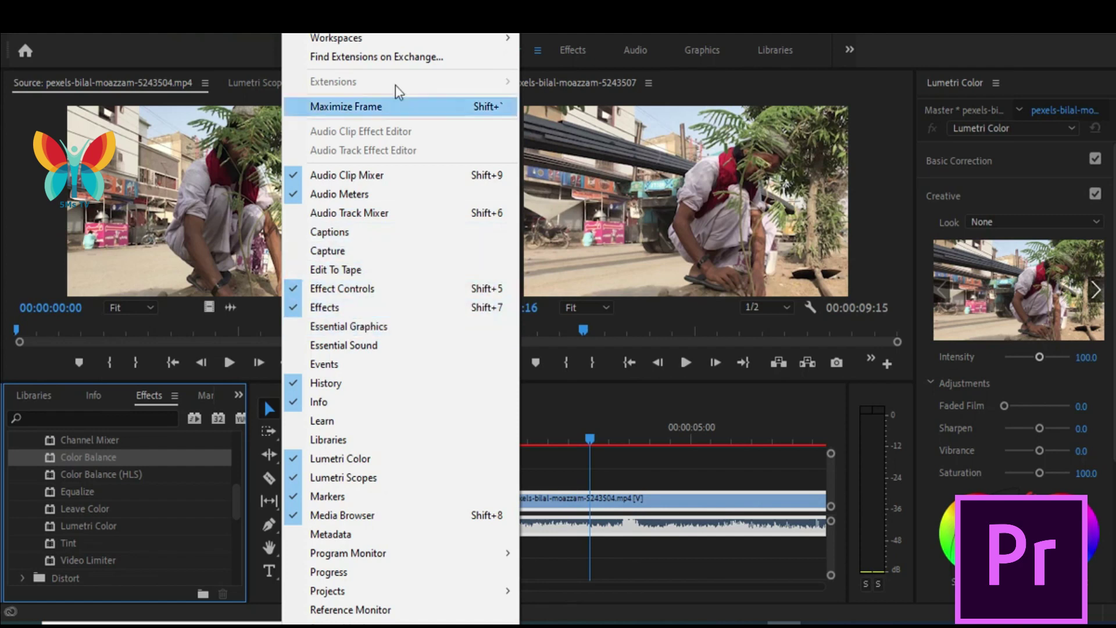
mouse_move(424, 40)
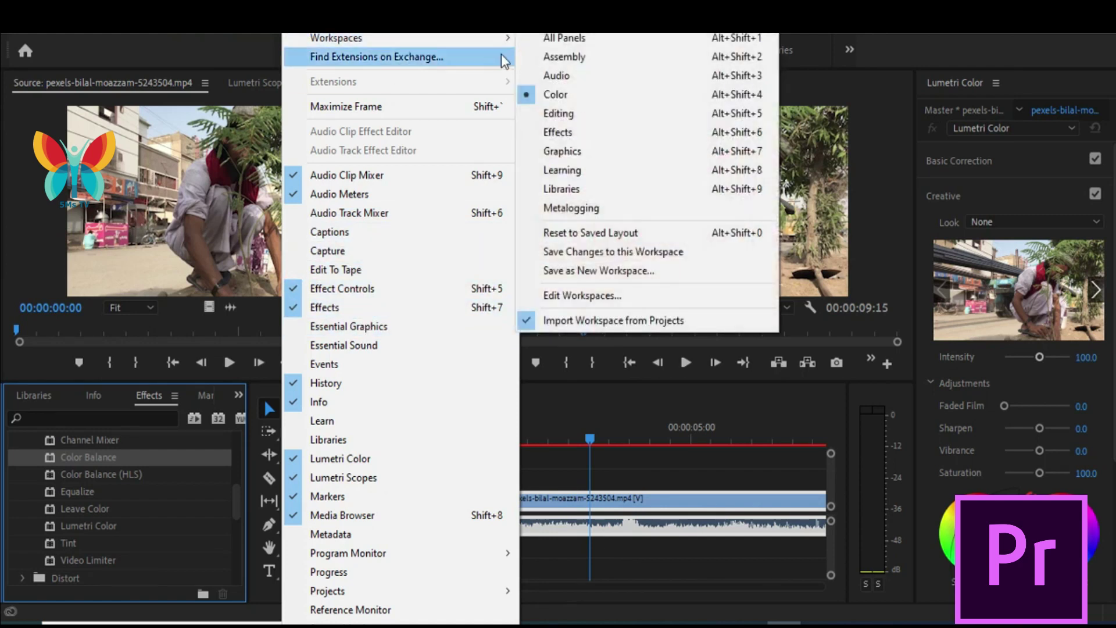
left_click(553, 114)
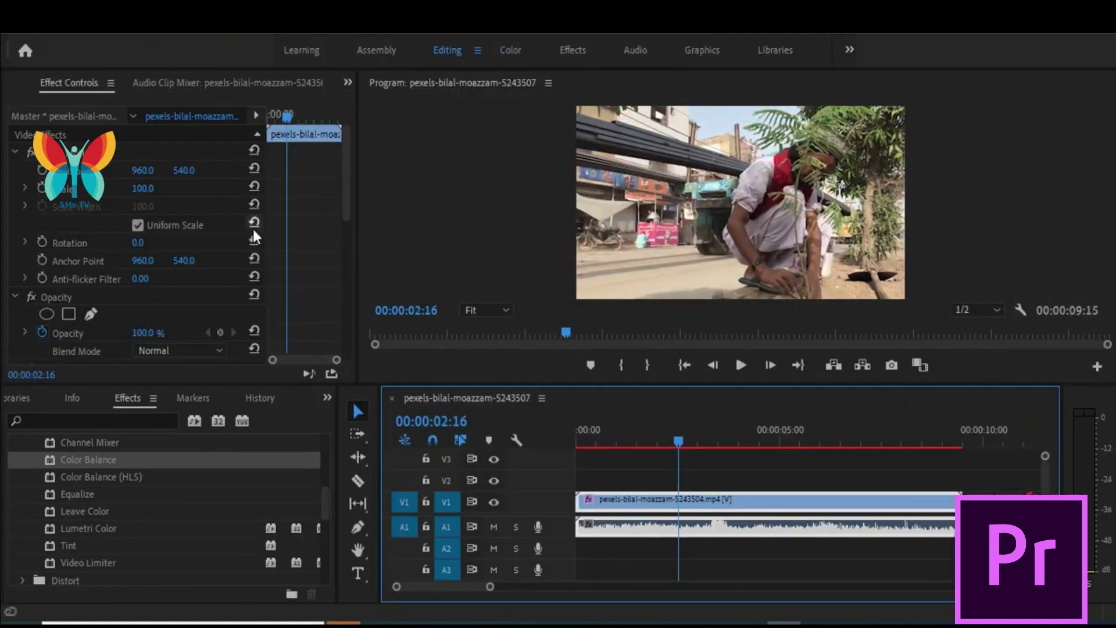
- Set the Shadow Blue Balance of the clip's Color Balance effect to 88
left_click_drag(344, 213, 350, 319)
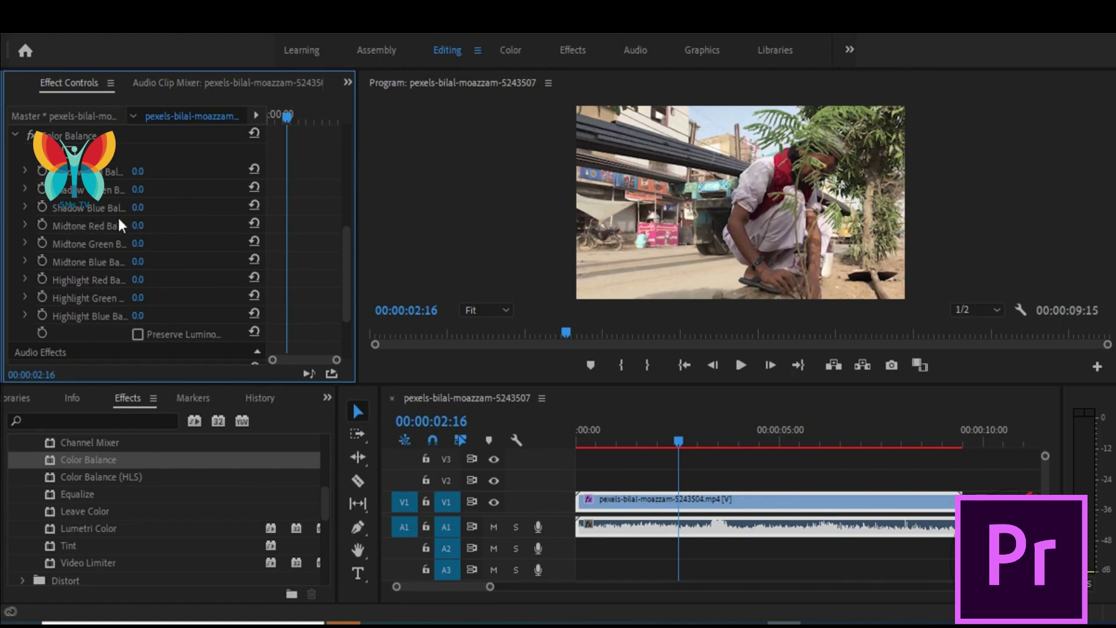
left_click_drag(145, 212, 218, 231)
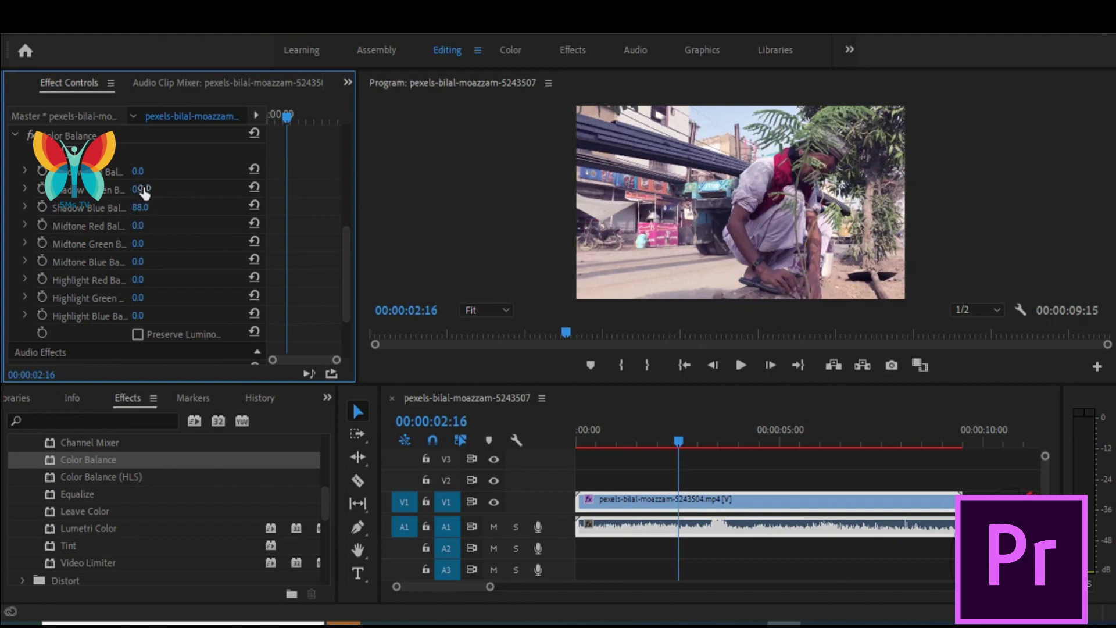
left_click(141, 189)
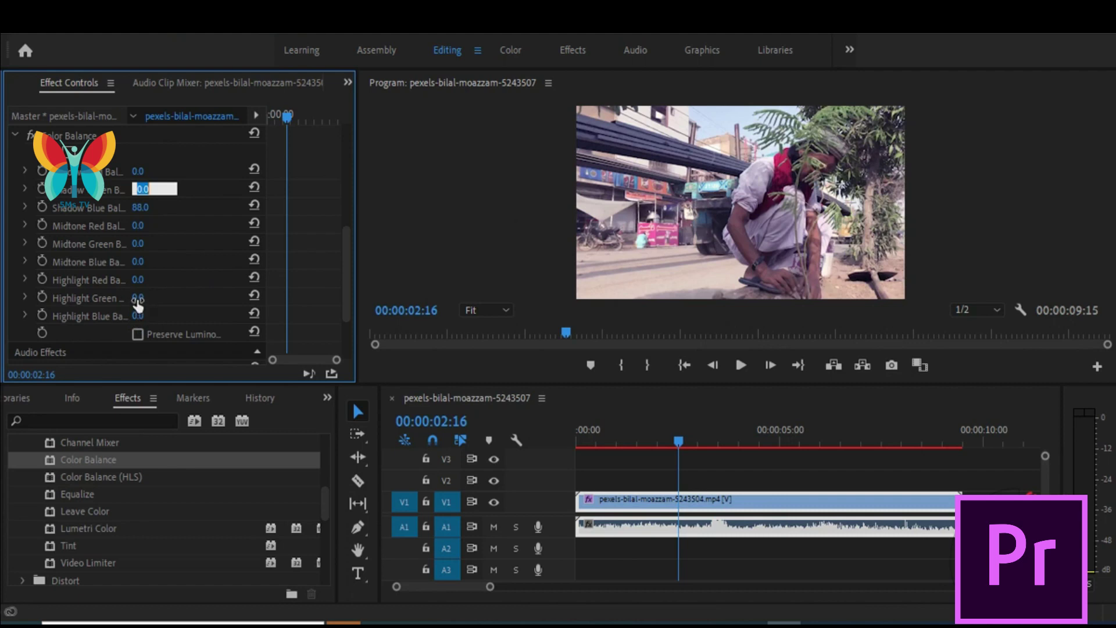
- Compare the clip with Color Balance off and on, and set its Highlight Red Balance to -13
left_click_drag(137, 282, 154, 293)
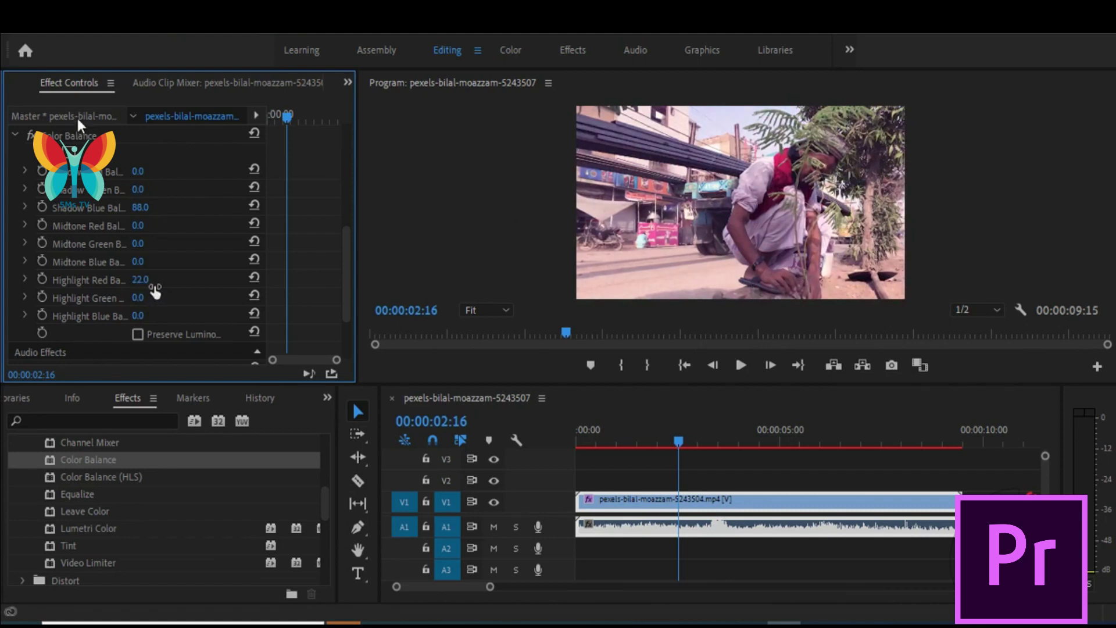
left_click(31, 138)
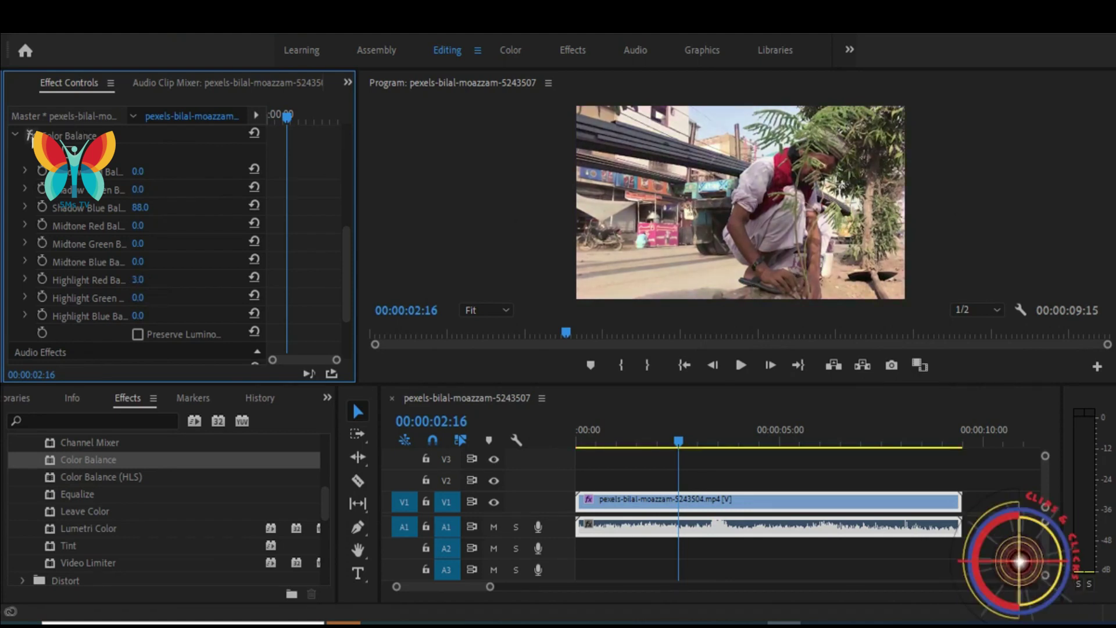
left_click(30, 137)
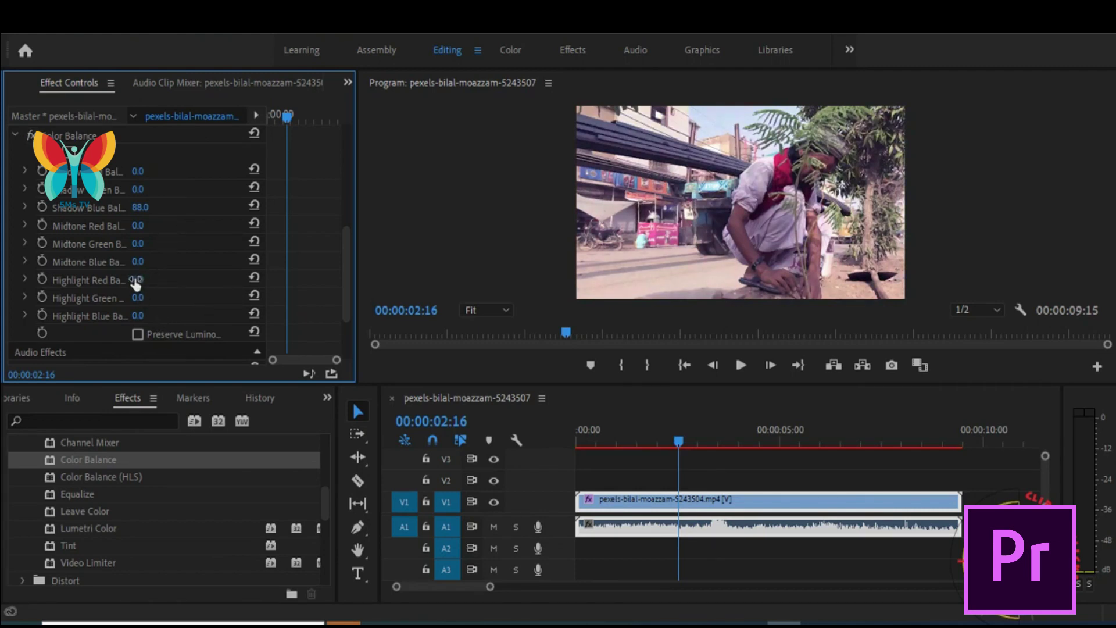
left_click_drag(129, 284, 119, 281)
- Switch back to the Color workspace
left_click(269, 36)
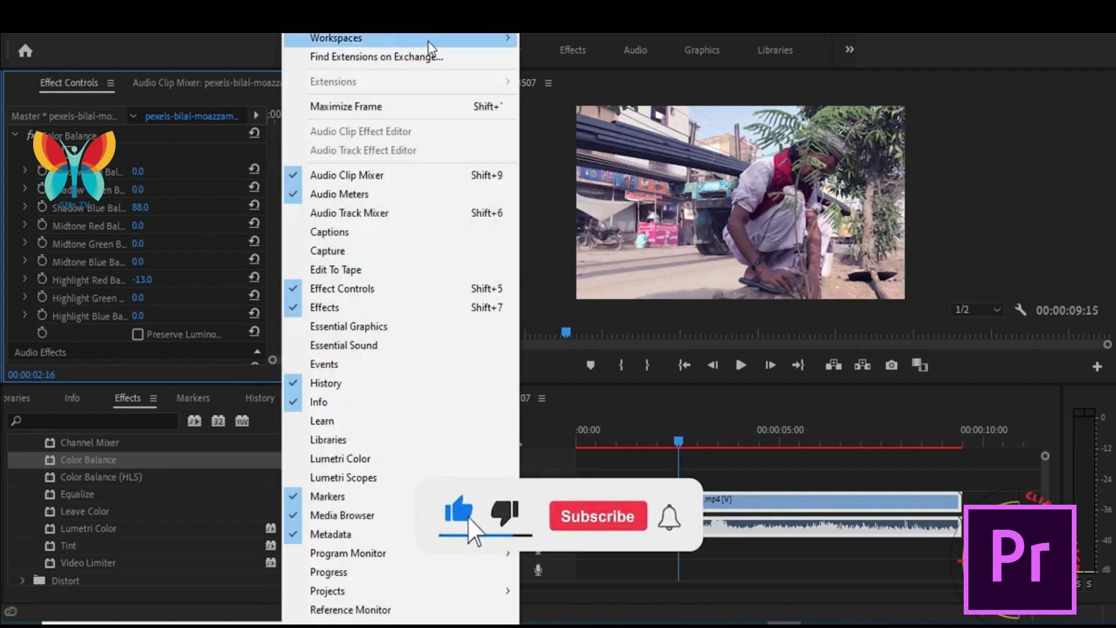
mouse_move(428, 41)
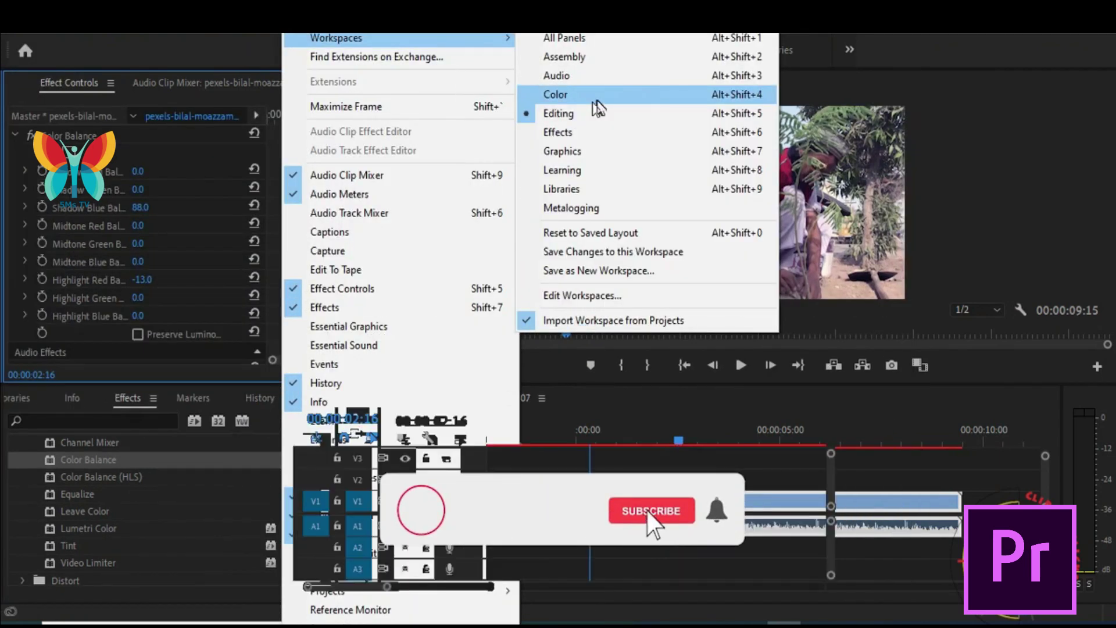
left_click(599, 108)
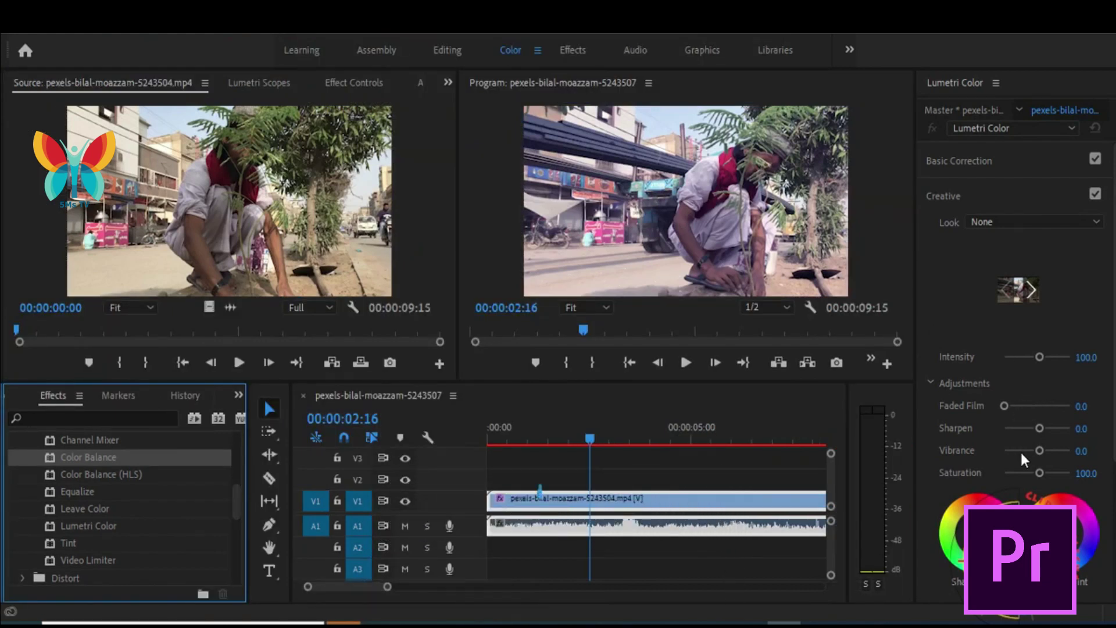
- In Lumetri Color's Creative settings, set Sharpen to 23.5 and Intensity to 148.1, and adjust Vibrance
mouse_move(1039, 428)
left_mouse_down()
mouse_move(1018, 428)
mouse_move(1042, 438)
left_mouse_up()
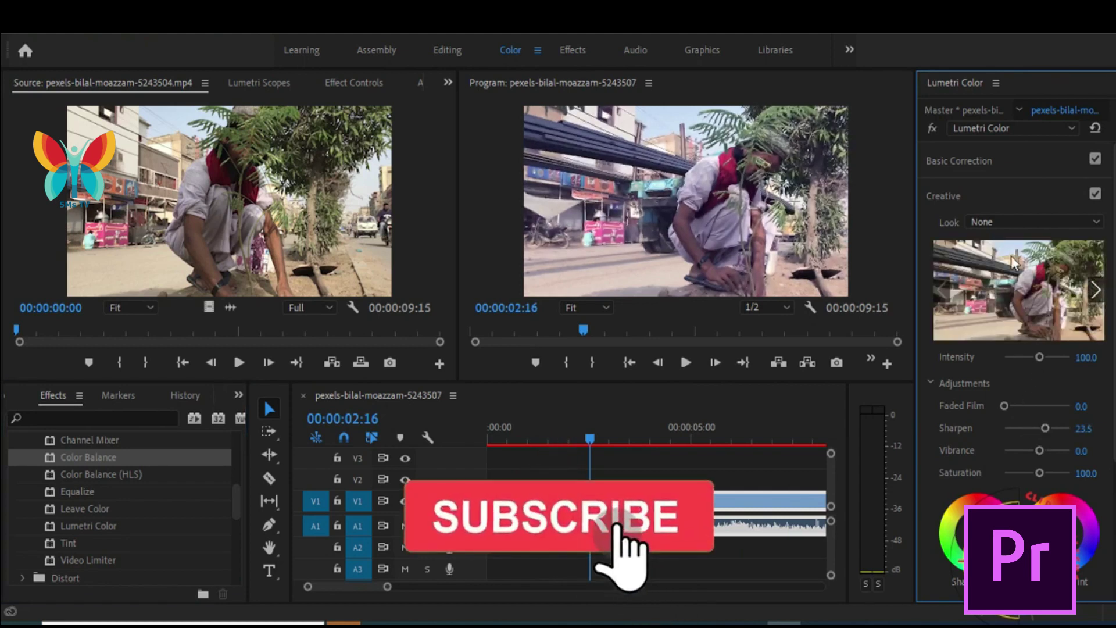
left_click_drag(1040, 357, 1053, 358)
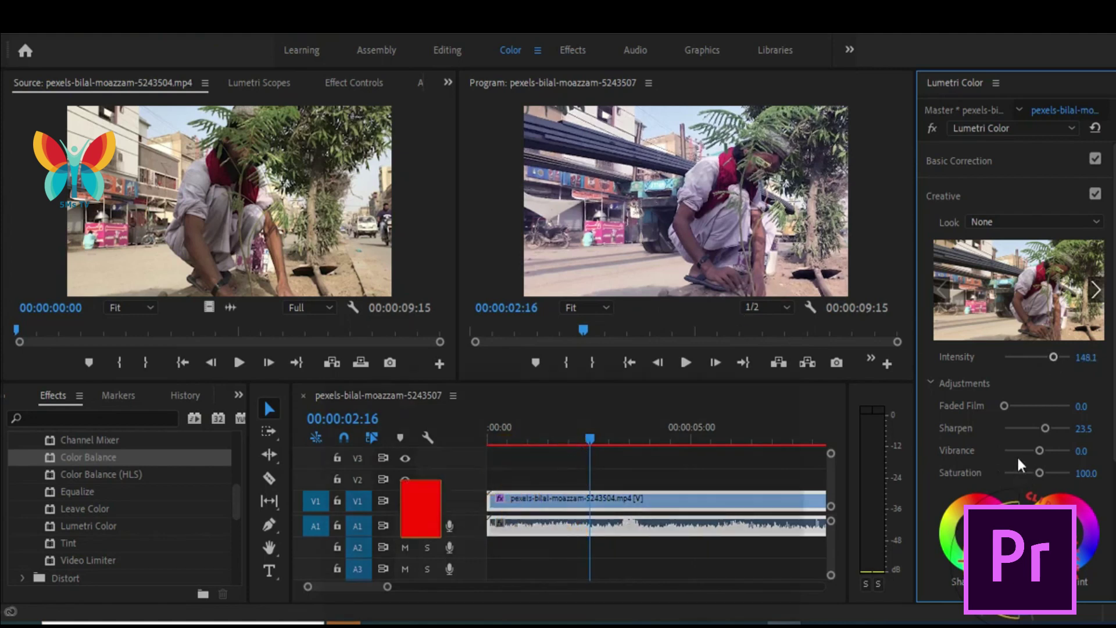
left_click_drag(1039, 451, 1038, 429)
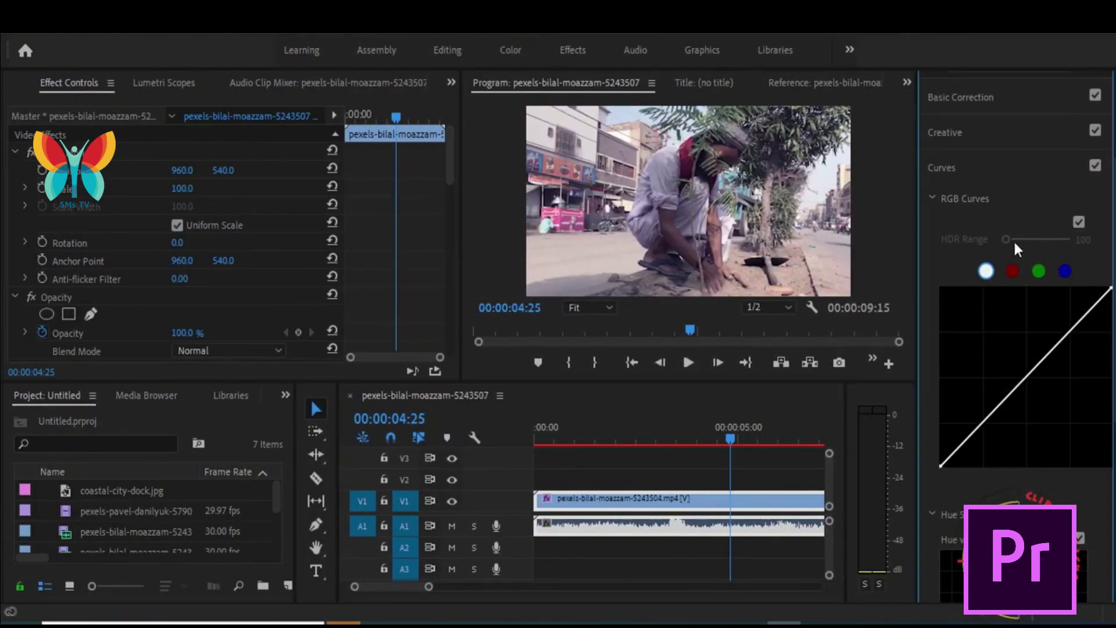
- Collapse the Curves section of Lumetri Color and expand Basic Correction
left_click(942, 169)
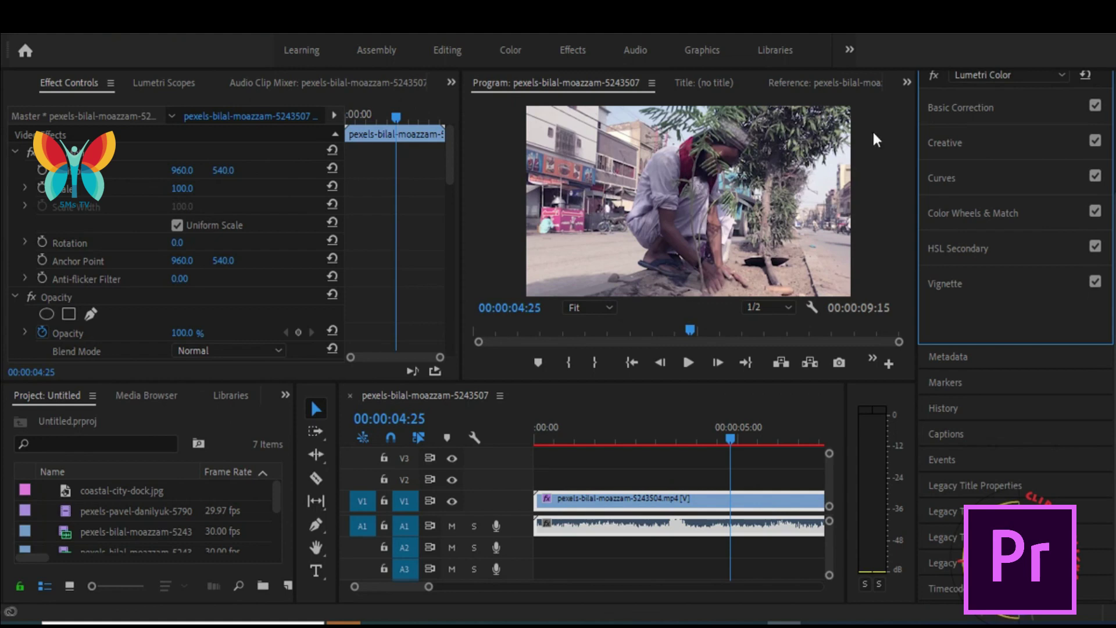
left_click(945, 112)
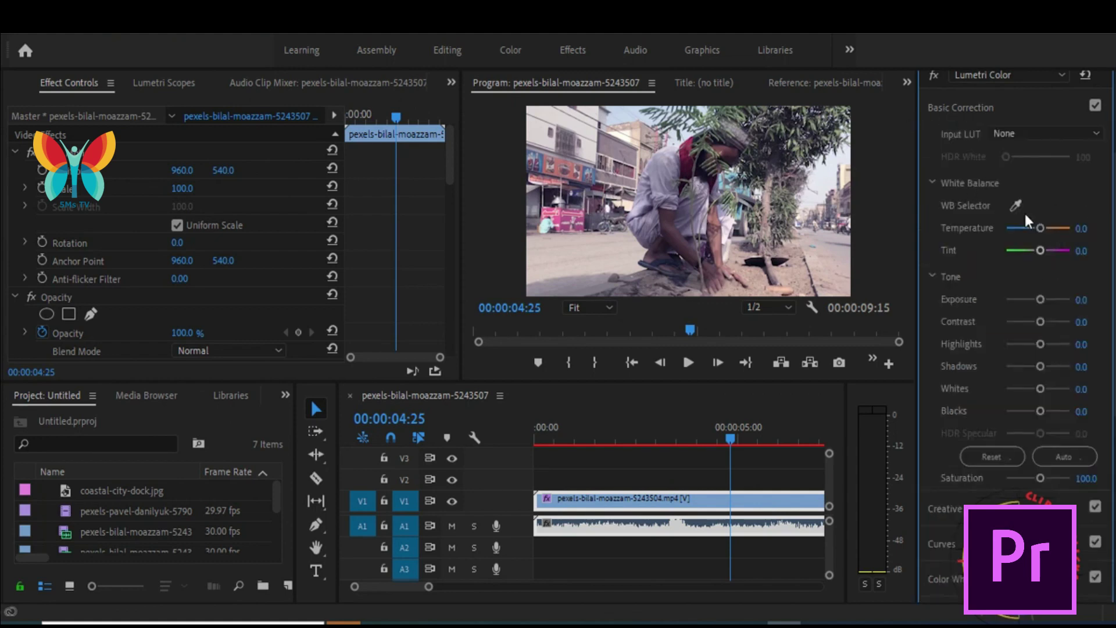